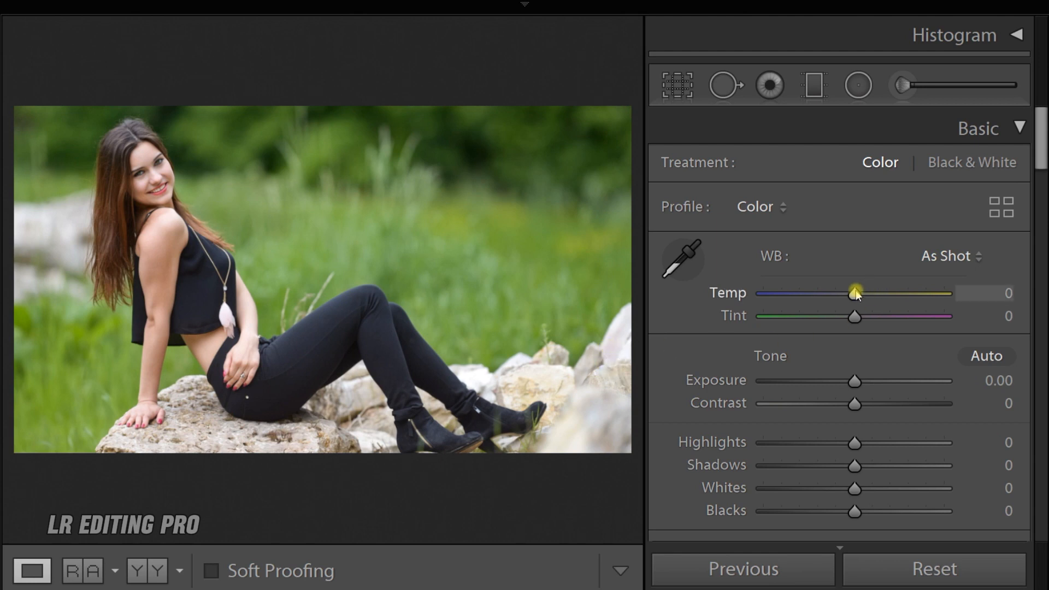
# - Set the white balance to Temp +3 and Tint +5, with Exposure at +0.24 and Contrast at +14
pyautogui.moveTo(854, 293); pyautogui.dragTo(859, 321)
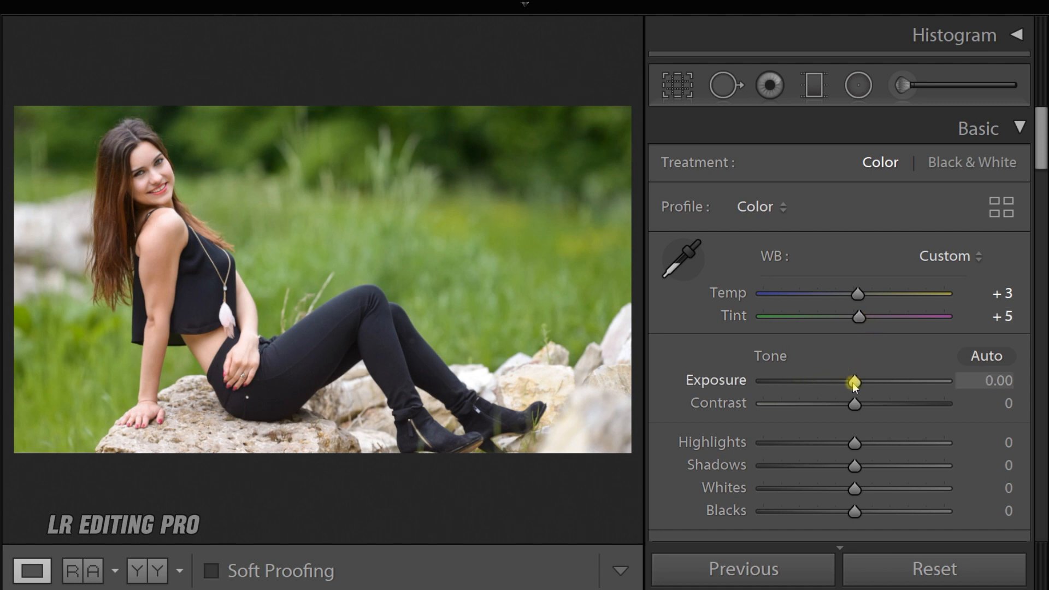
pyautogui.moveTo(854, 387); pyautogui.dragTo(864, 406)
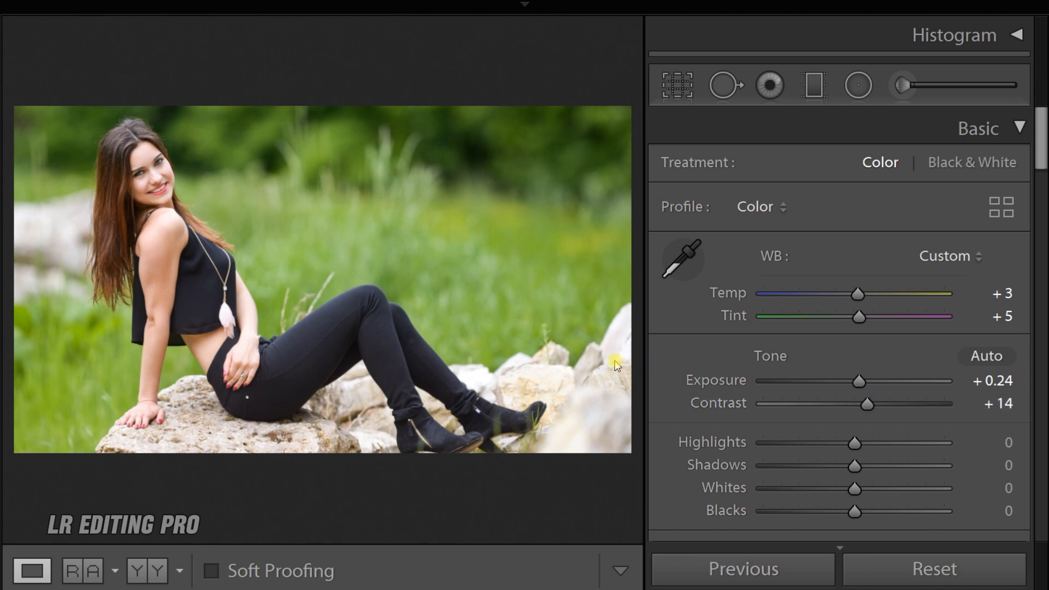
# - Widen the adjustment panel and inspect the portrait's face and upper body at closer zoom
pyautogui.moveTo(644, 359); pyautogui.dragTo(574, 361)
pyautogui.click(125, 262)
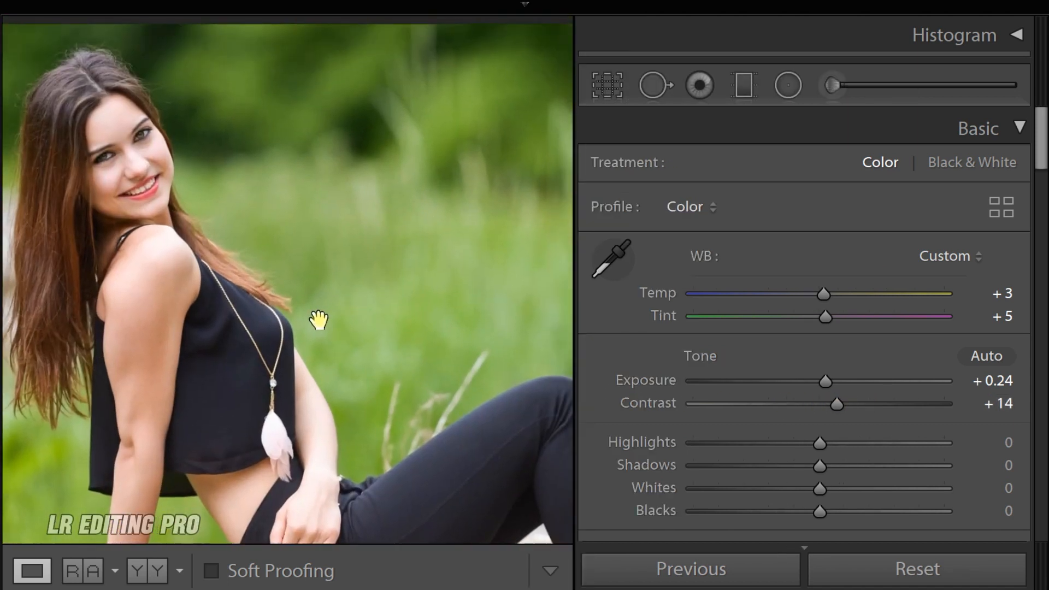
pyautogui.click(323, 319)
pyautogui.moveTo(334, 315); pyautogui.dragTo(394, 314)
pyautogui.click(394, 314)
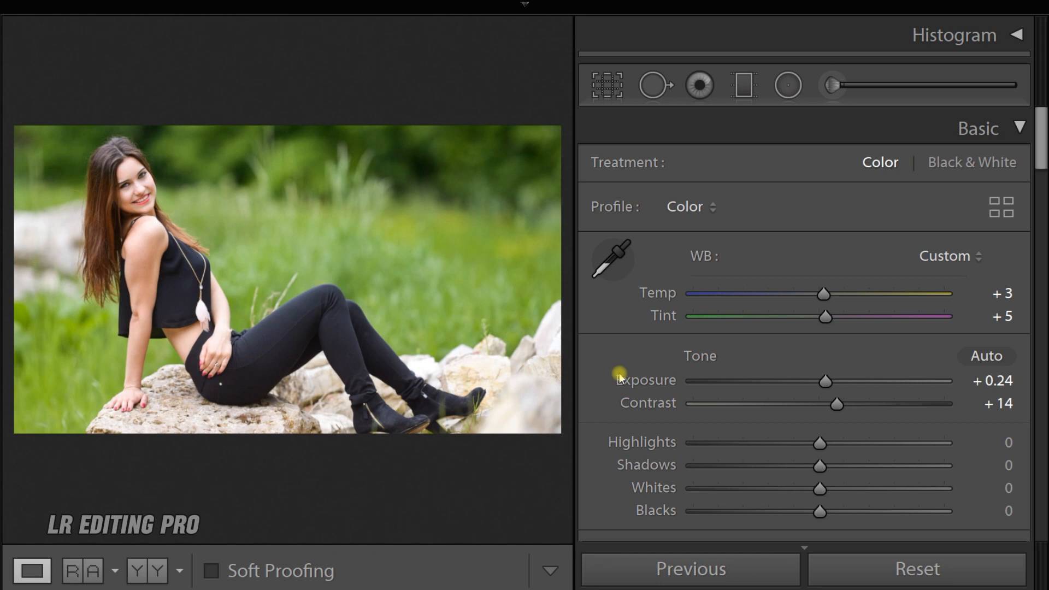
# - Set Highlights to −11, Shadows to −19, Whites to −30, Blacks to −26, Clarity to +31 and Vibrance to +55
pyautogui.moveTo(819, 443); pyautogui.dragTo(793, 509)
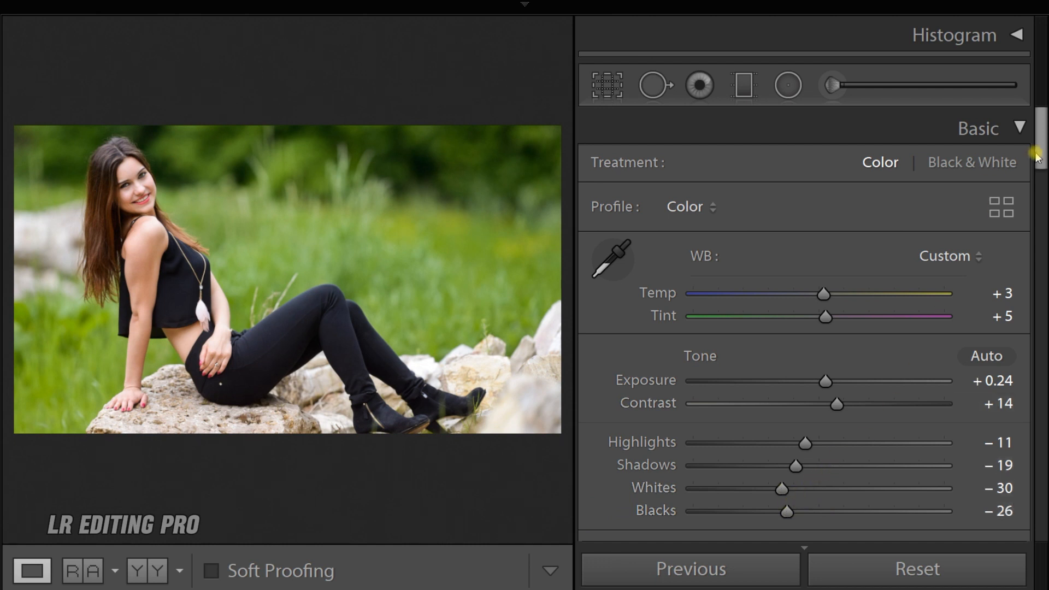
pyautogui.moveTo(1037, 150); pyautogui.dragTo(1024, 206)
pyautogui.scroll(-2, 1025, 206)
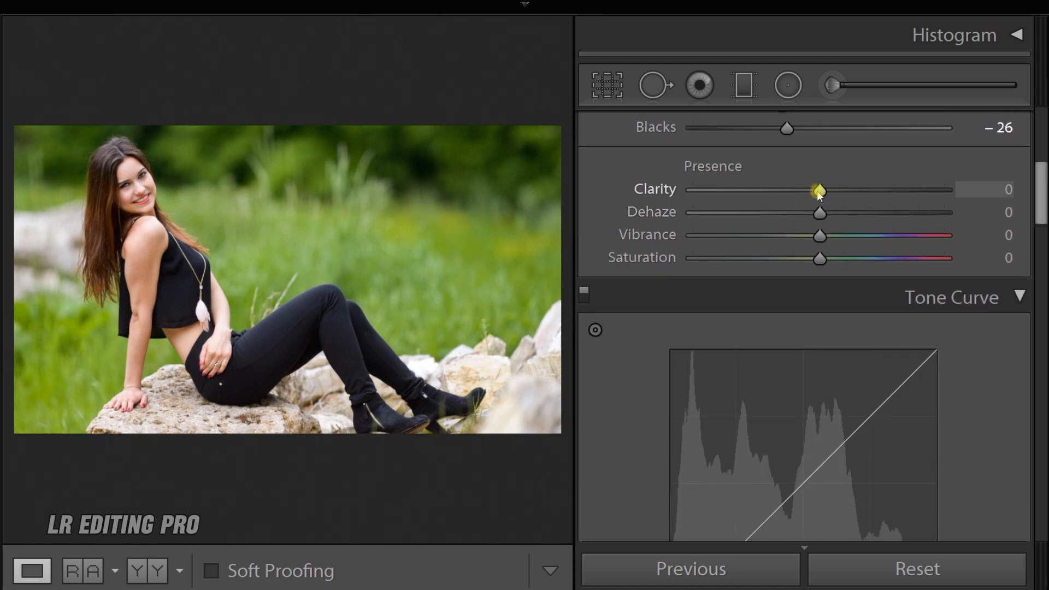
pyautogui.moveTo(824, 191); pyautogui.dragTo(858, 192)
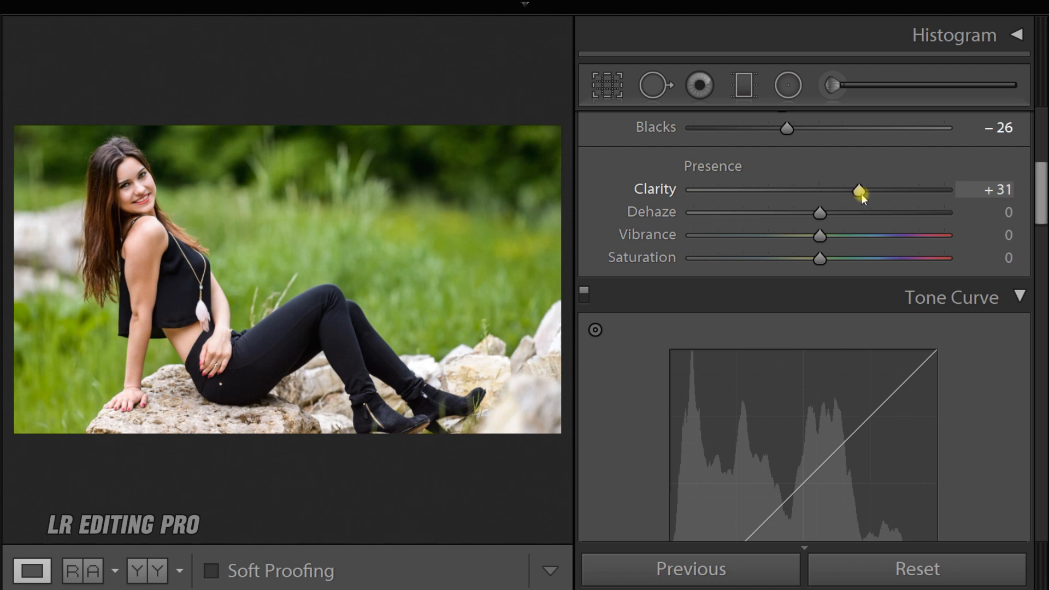
pyautogui.moveTo(820, 234); pyautogui.dragTo(889, 237)
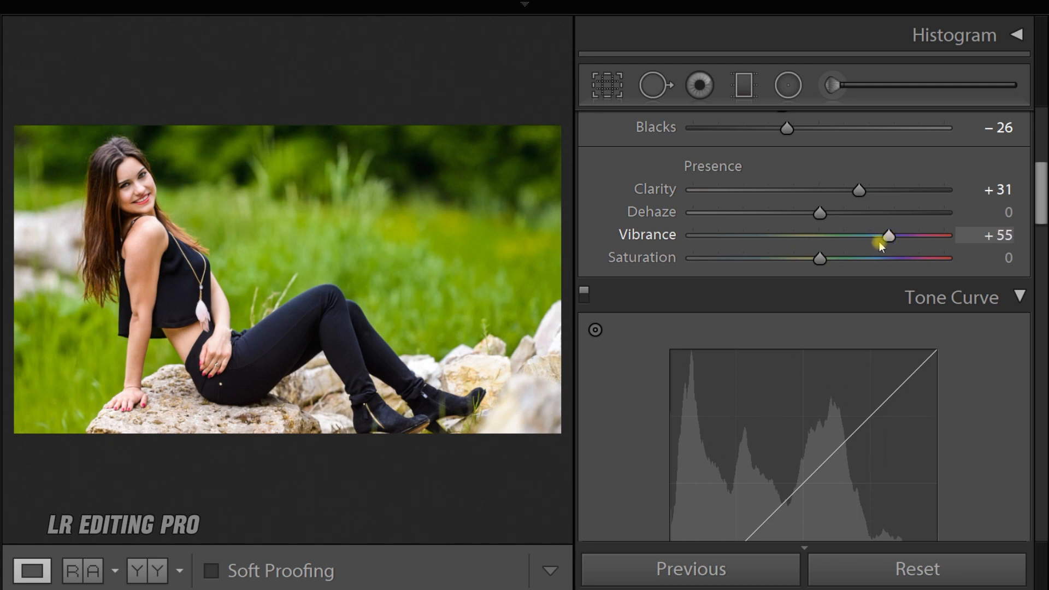
# - Adjust the tone curve regions to Highlights +7, Darks −6 and Shadows −24
pyautogui.moveTo(1034, 206); pyautogui.dragTo(1037, 239)
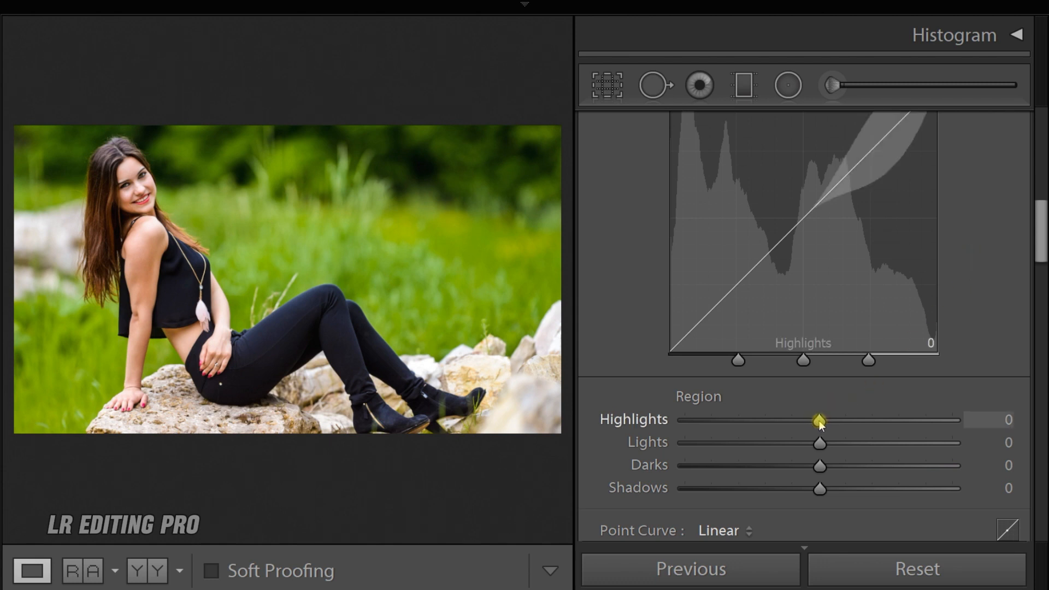
pyautogui.moveTo(819, 421); pyautogui.dragTo(828, 420)
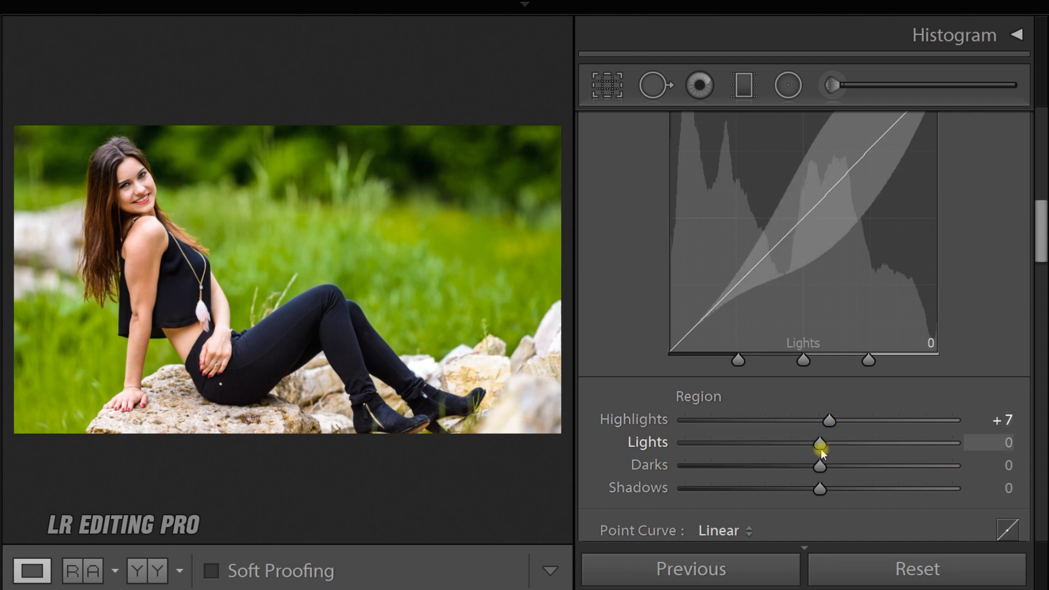
pyautogui.moveTo(818, 466); pyautogui.dragTo(785, 486)
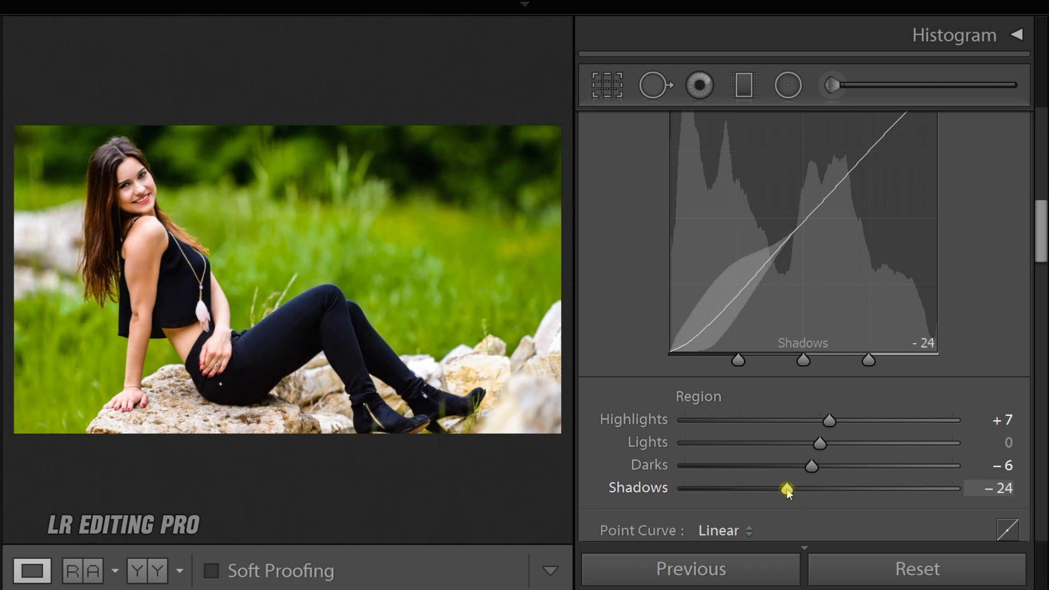
# - Reduce the Green saturation to −34 and shift the Green hue toward yellow in the HSL adjustments
pyautogui.moveTo(1035, 257); pyautogui.dragTo(1033, 322)
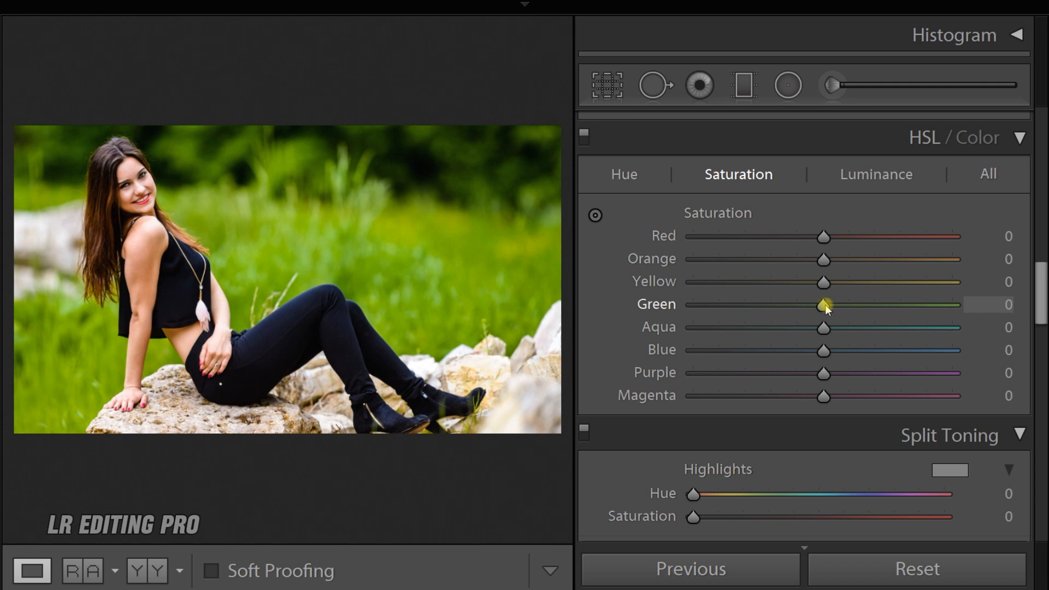
pyautogui.moveTo(824, 305); pyautogui.dragTo(784, 307)
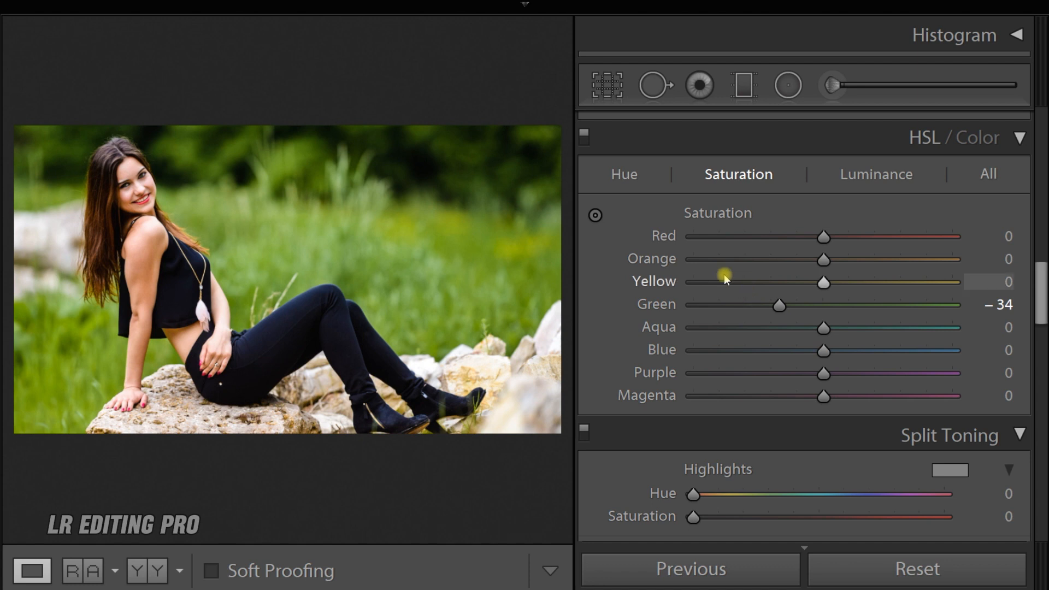
pyautogui.click(628, 176)
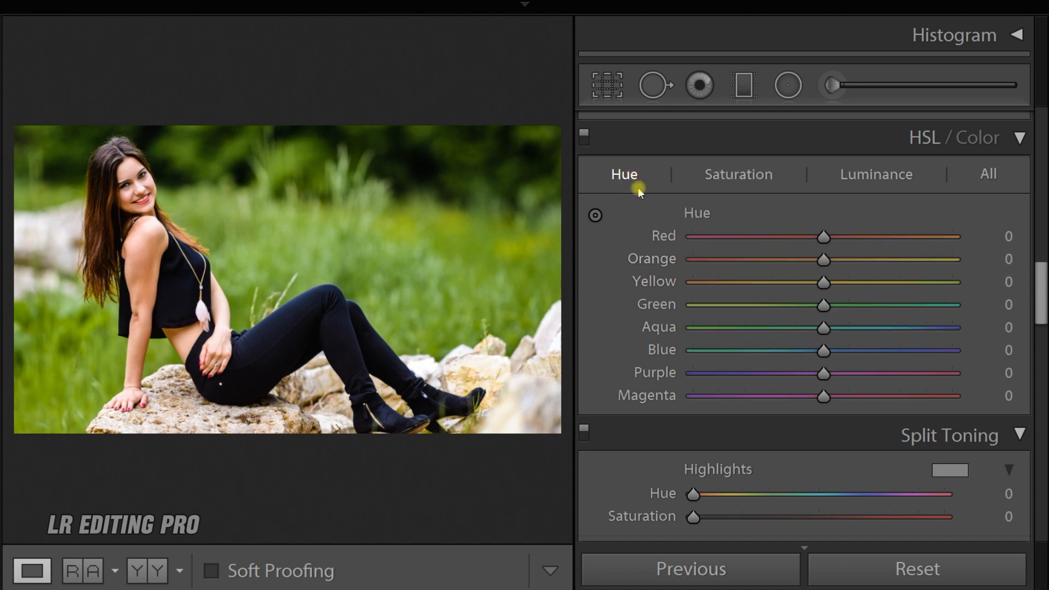
pyautogui.moveTo(823, 305); pyautogui.dragTo(784, 299)
# - Set the HSL luminance to Orange +3, Green −56, Aqua +16 and Blue +22
pyautogui.click(881, 176)
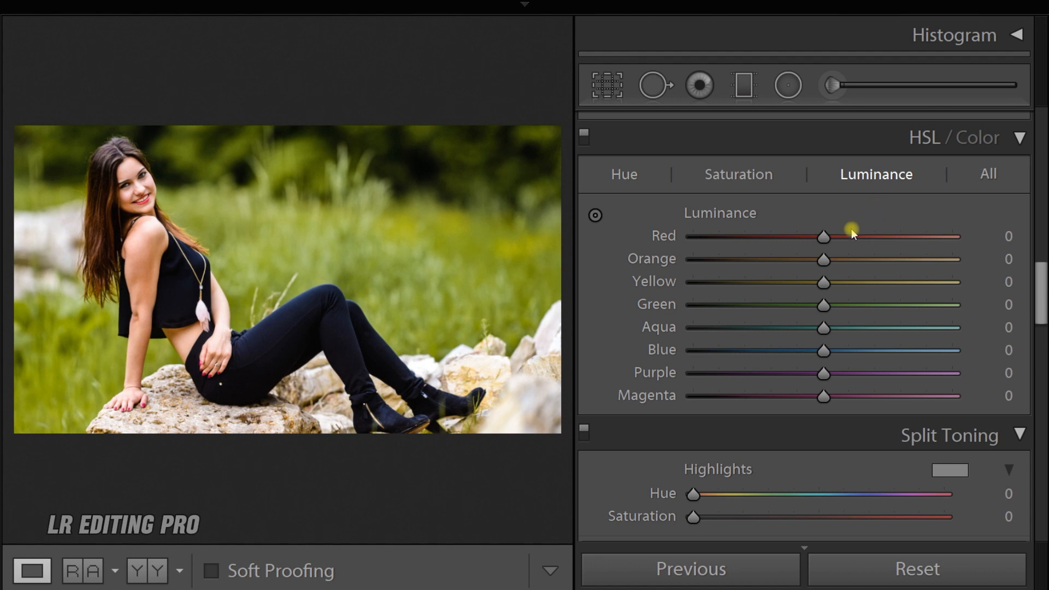
pyautogui.moveTo(823, 262); pyautogui.dragTo(829, 266)
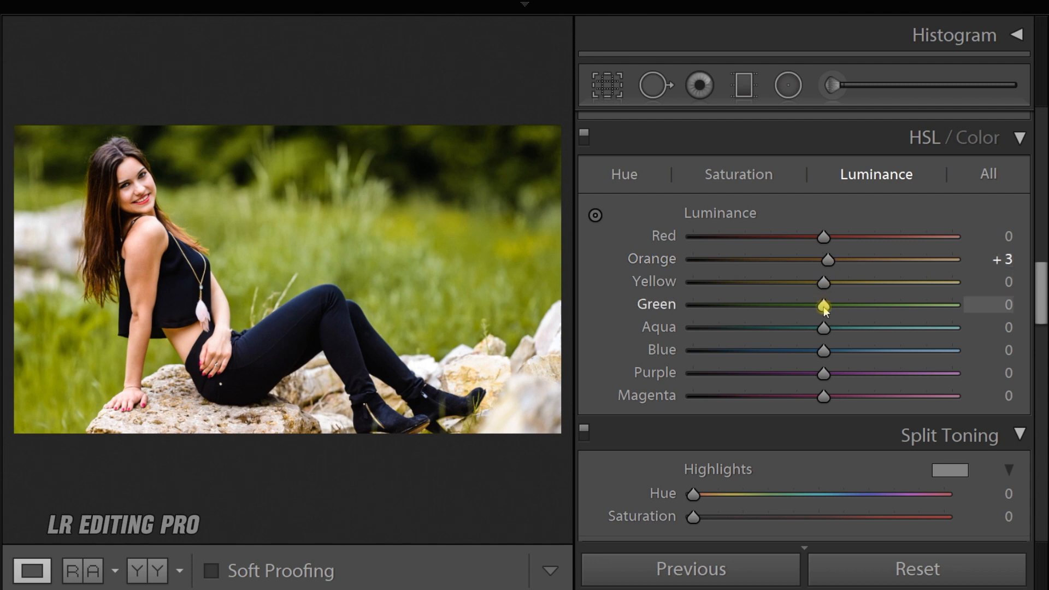
pyautogui.moveTo(814, 305); pyautogui.dragTo(756, 308)
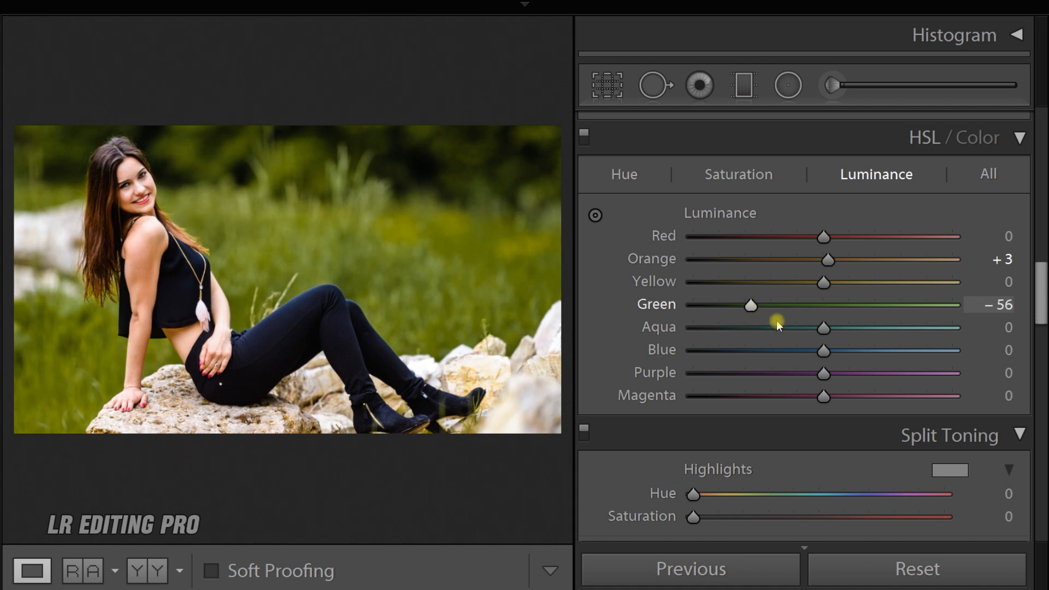
pyautogui.moveTo(825, 329); pyautogui.dragTo(851, 352)
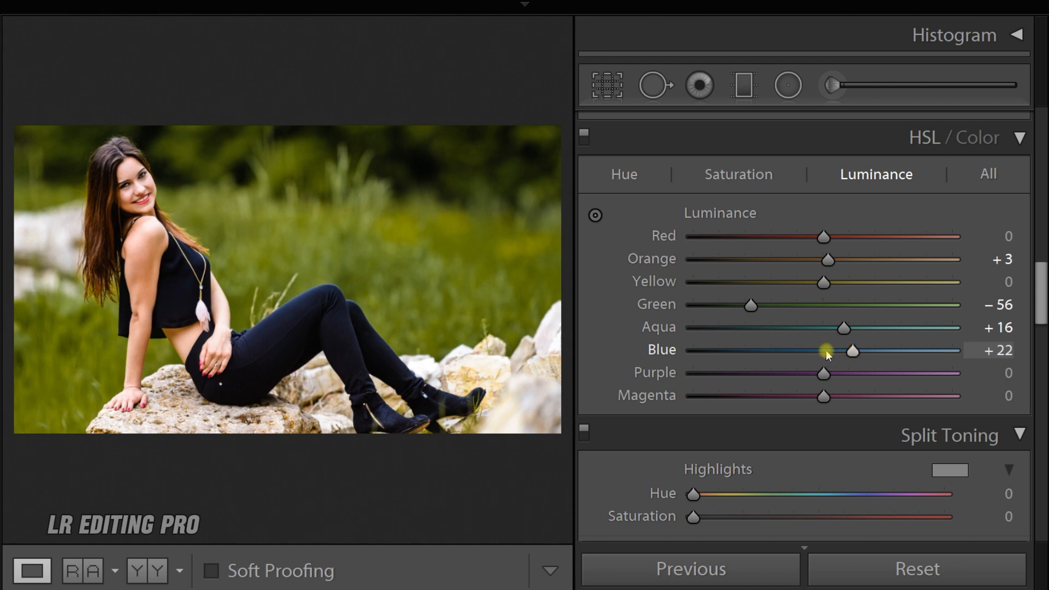
# - Apply split toning with highlights at hue 154 and saturation 15, and shadows at saturation 8
pyautogui.moveTo(1034, 307); pyautogui.dragTo(1019, 335)
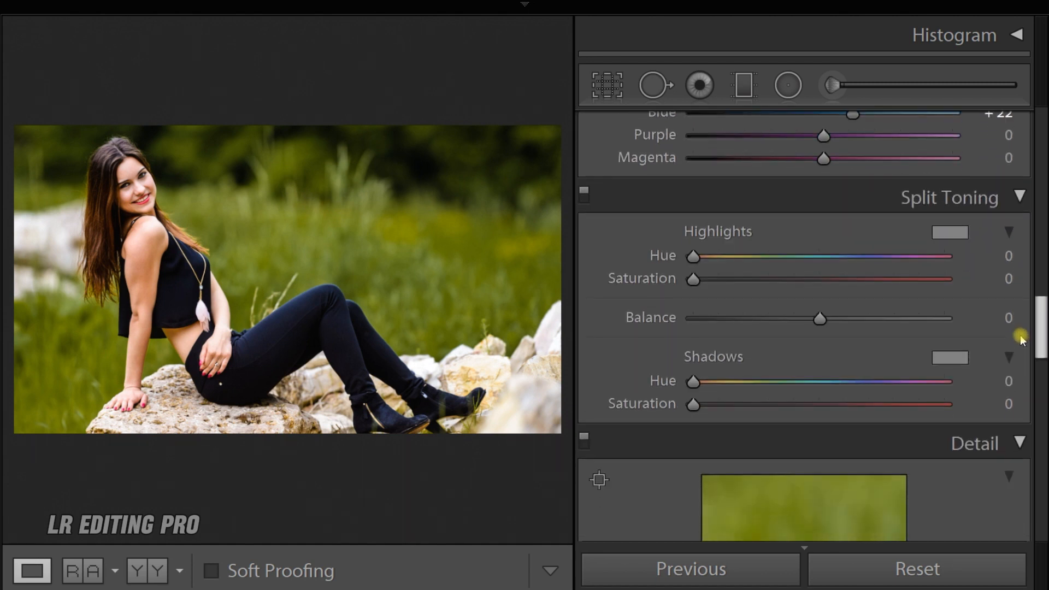
pyautogui.moveTo(692, 263); pyautogui.dragTo(799, 264)
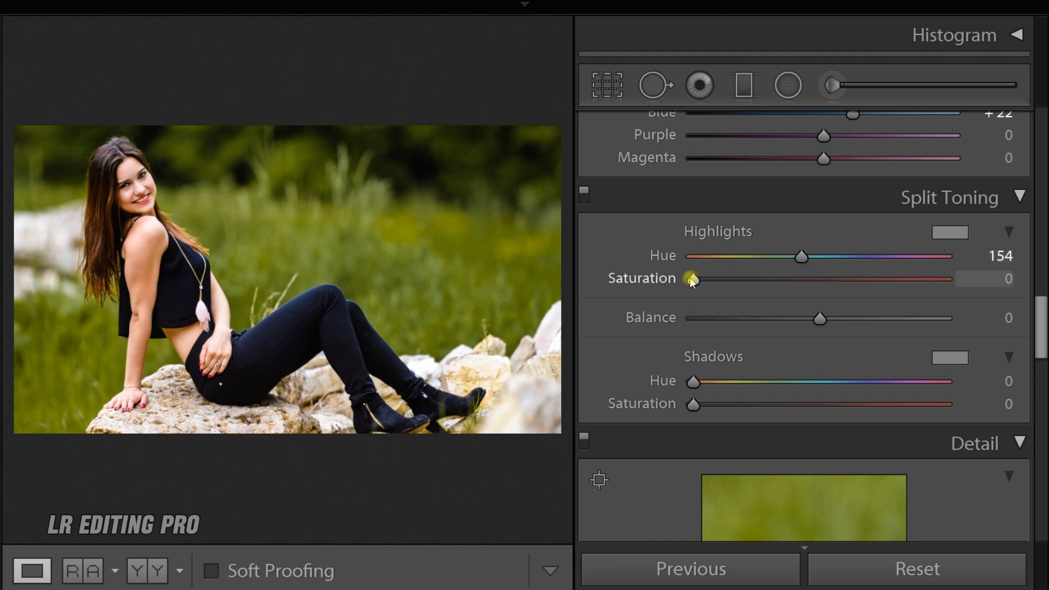
pyautogui.moveTo(692, 278); pyautogui.dragTo(727, 277)
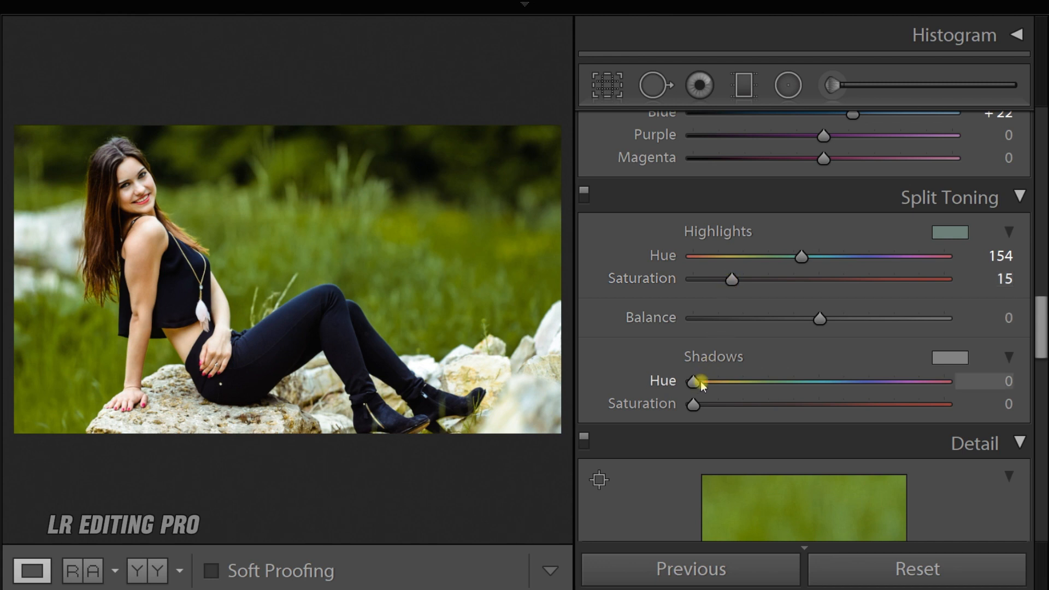
pyautogui.moveTo(699, 405); pyautogui.dragTo(710, 407)
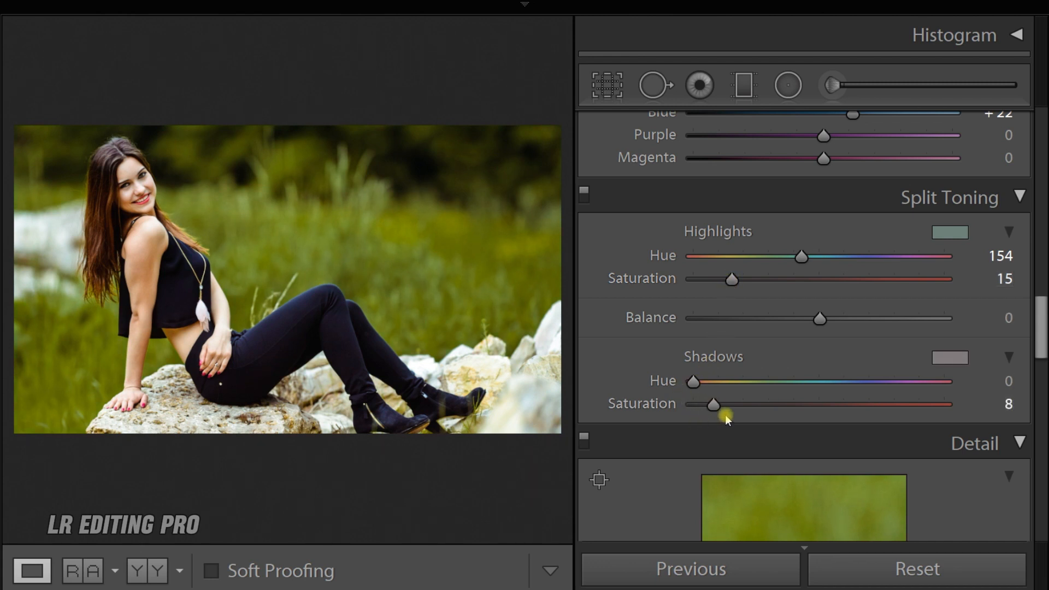
# - Set the sharpening amount to 52, luminance noise reduction to 54 and color noise reduction to 16
pyautogui.scroll(-5, 1017, 382)
pyautogui.scroll(-4, 1010, 399)
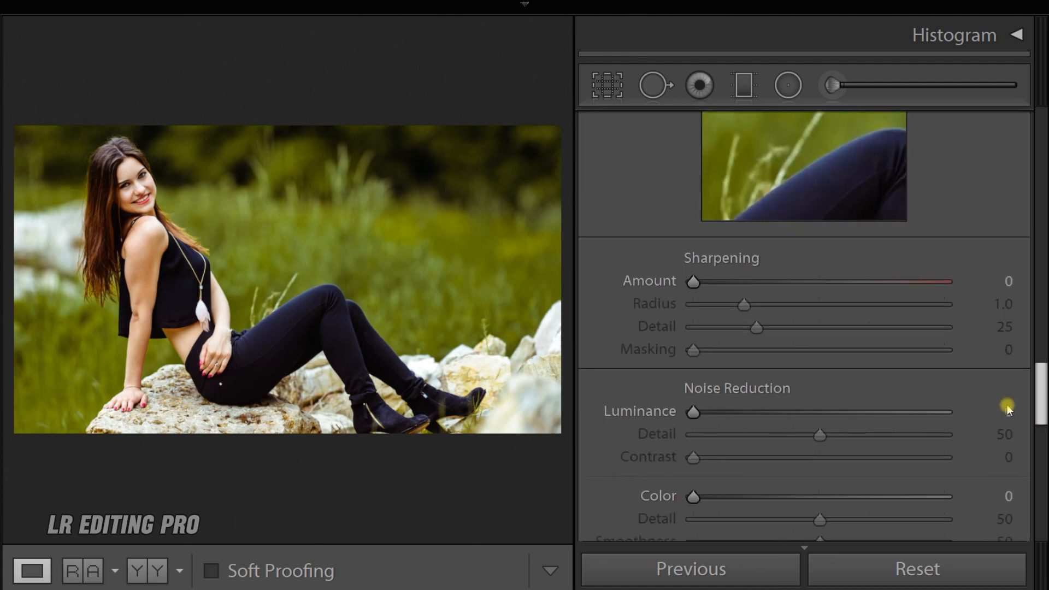
pyautogui.moveTo(693, 248); pyautogui.dragTo(779, 251)
pyautogui.moveTo(695, 377); pyautogui.dragTo(824, 382)
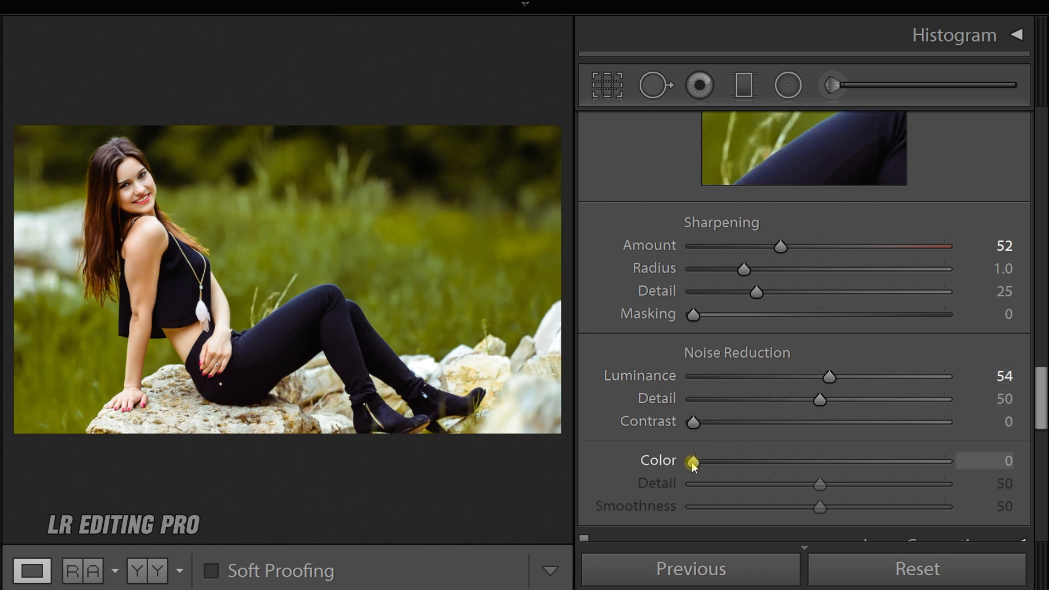
pyautogui.moveTo(692, 461); pyautogui.dragTo(729, 455)
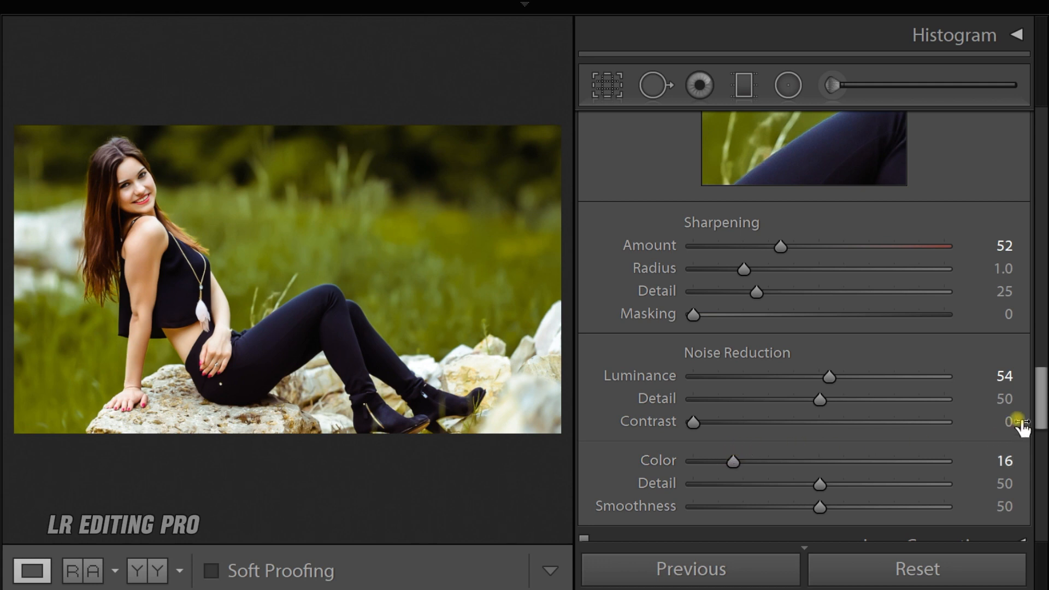
# - Calibrate the primaries to Red saturation +10, Green hue −25, Green saturation −20 and Blue saturation +20
pyautogui.moveTo(1041, 425); pyautogui.dragTo(1030, 530)
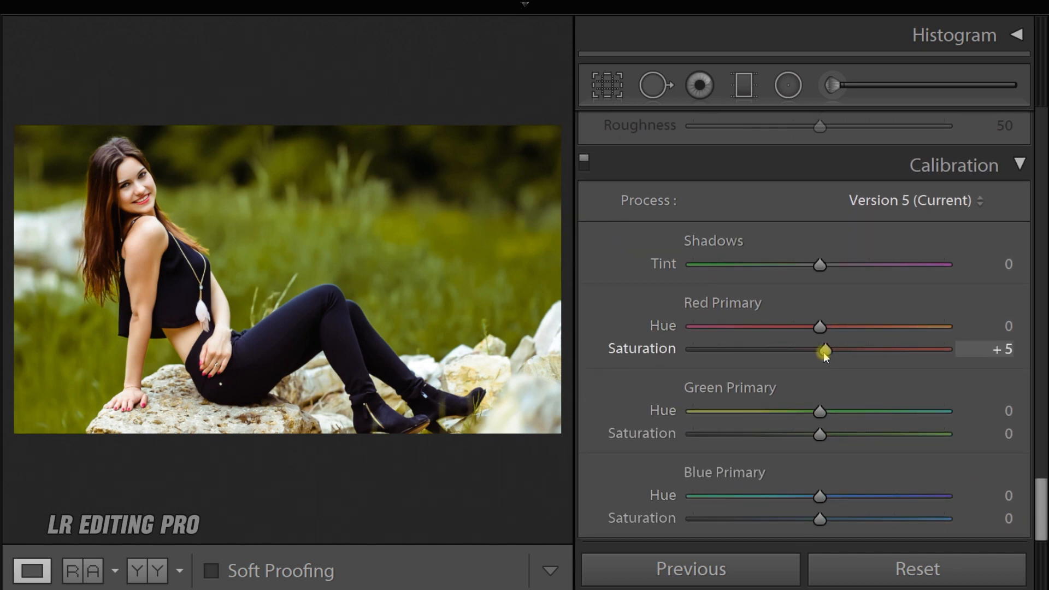
pyautogui.moveTo(823, 352); pyautogui.dragTo(834, 352)
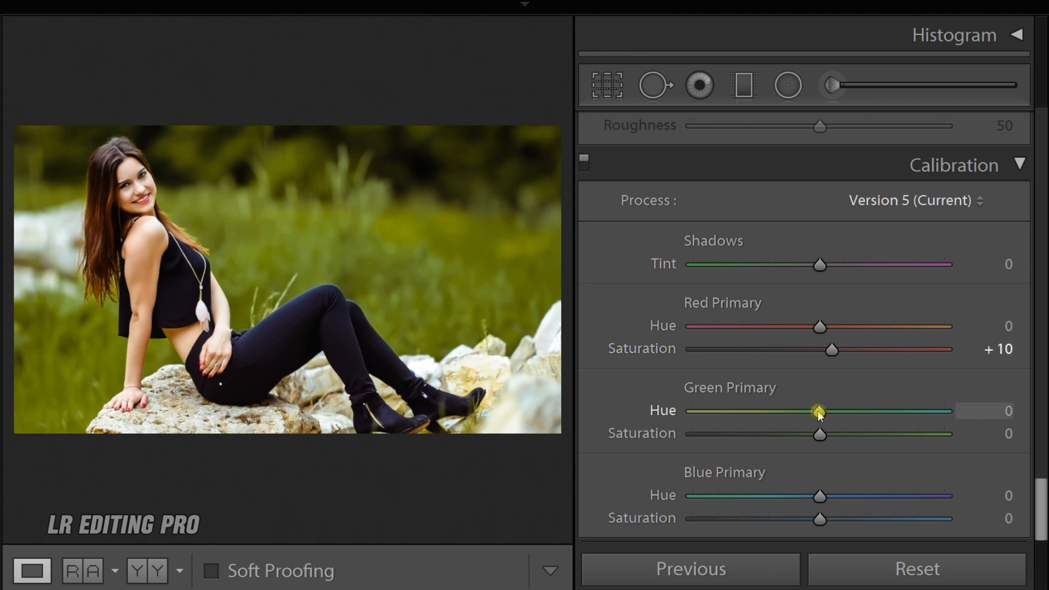
pyautogui.moveTo(804, 411); pyautogui.dragTo(794, 438)
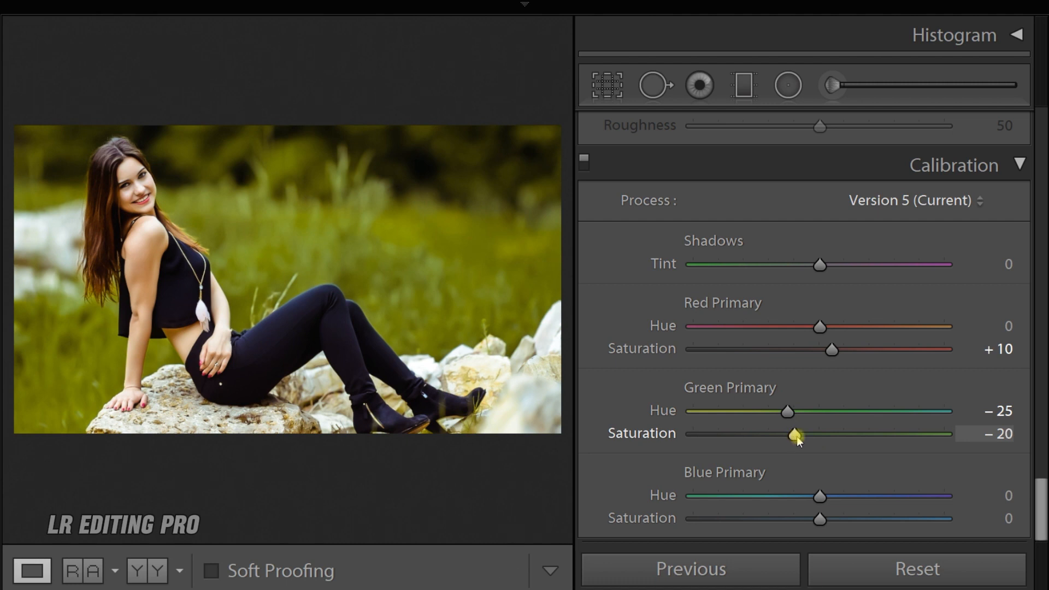
pyautogui.moveTo(819, 516); pyautogui.dragTo(849, 520)
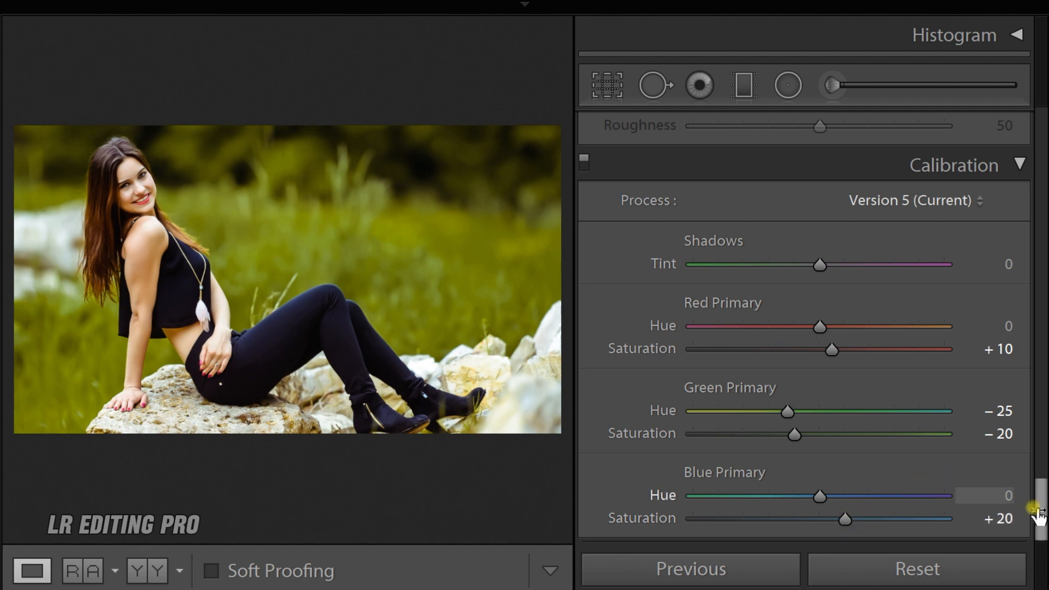
# - Apply the Artistic 01 profile to the photo with its amount set to 85
pyautogui.moveTo(1037, 497); pyautogui.dragTo(1042, 131)
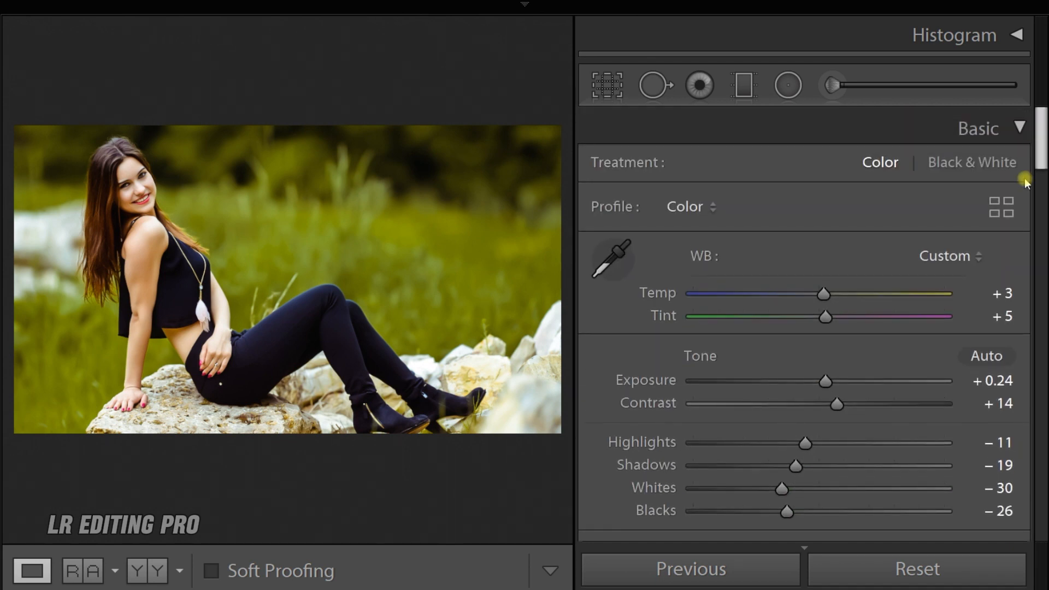
pyautogui.click(1001, 206)
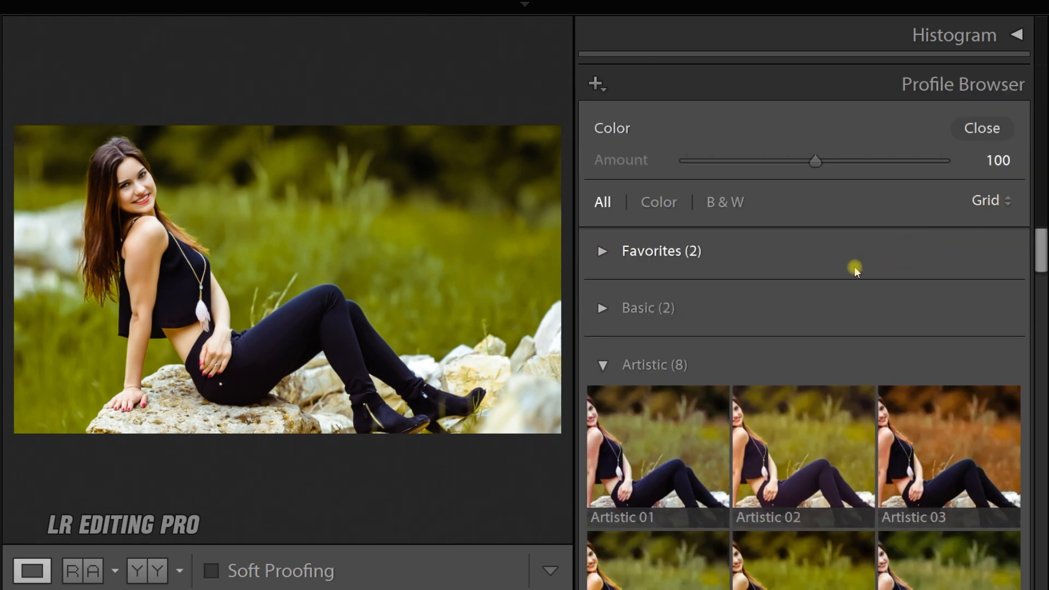
pyautogui.click(654, 467)
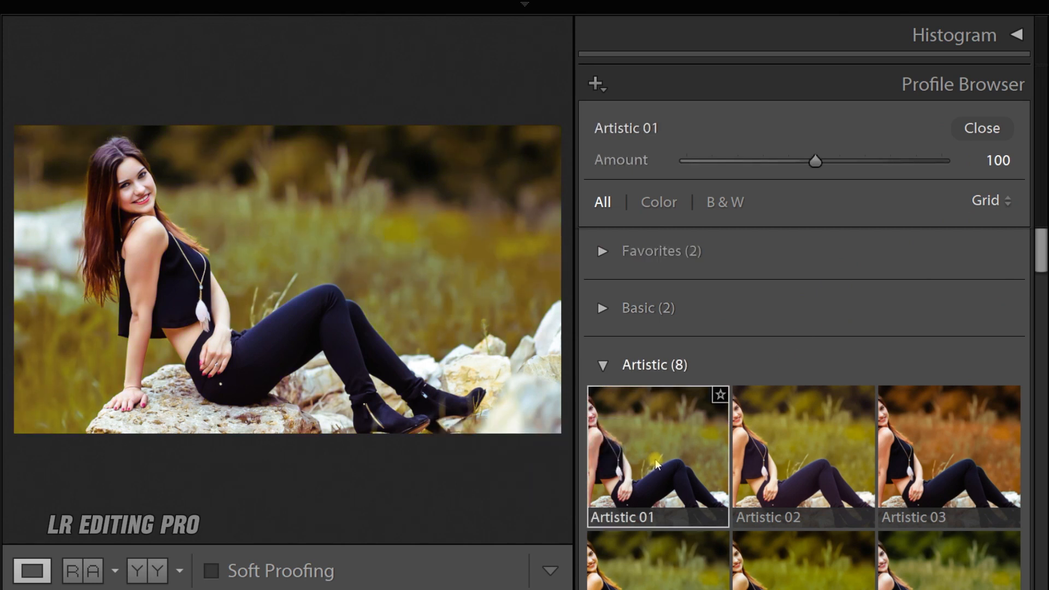
pyautogui.moveTo(815, 162)
pyautogui.mouseDown()
pyautogui.moveTo(913, 170)
pyautogui.moveTo(819, 165)
pyautogui.mouseUp()
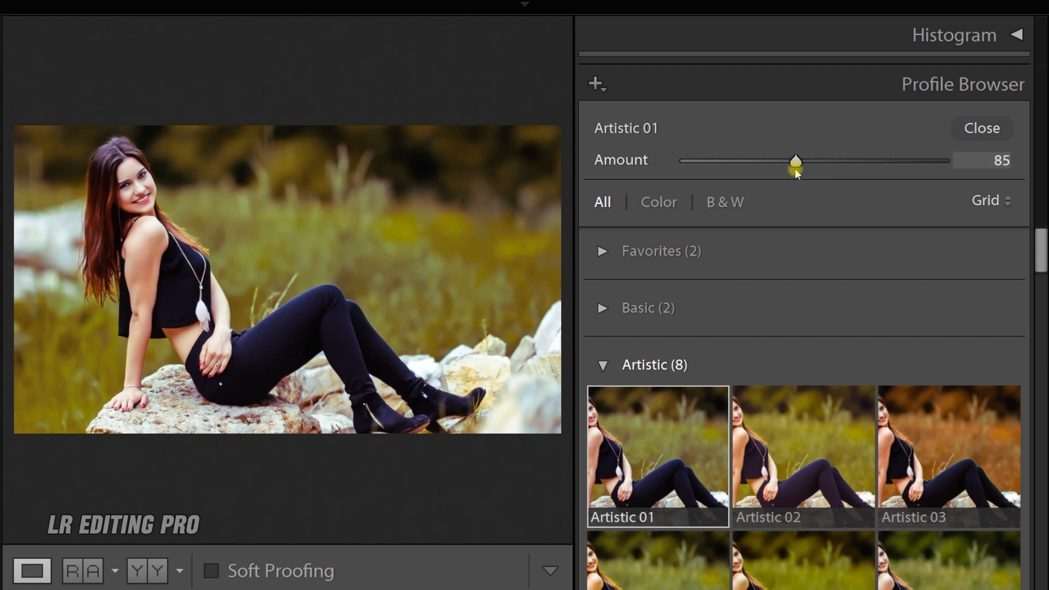
pyautogui.click(977, 131)
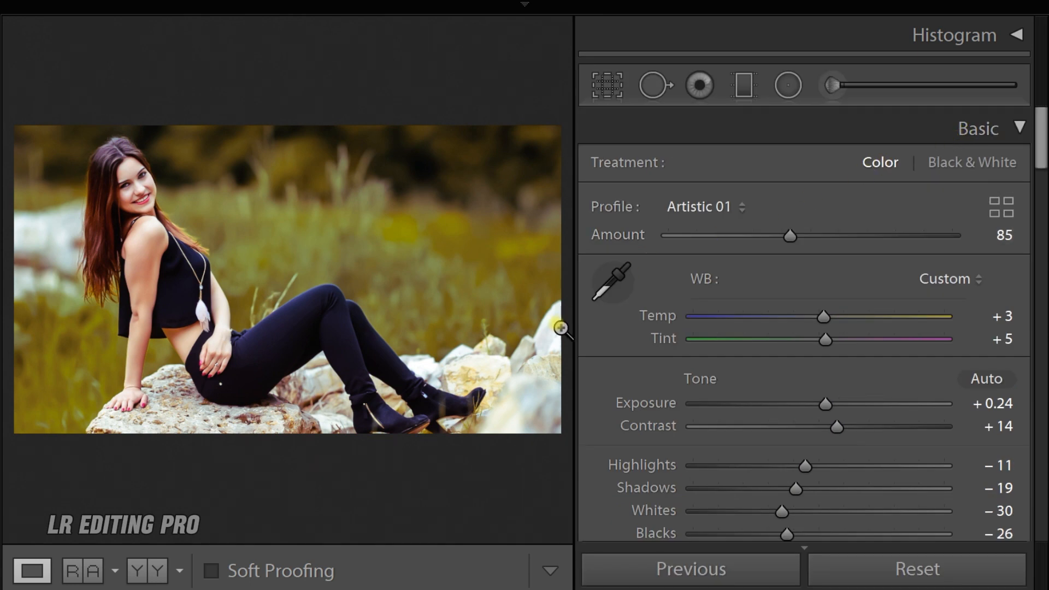
# - Enlarge the photo view by hiding the side panel and compare the edit with the original
pyautogui.press('Tab')
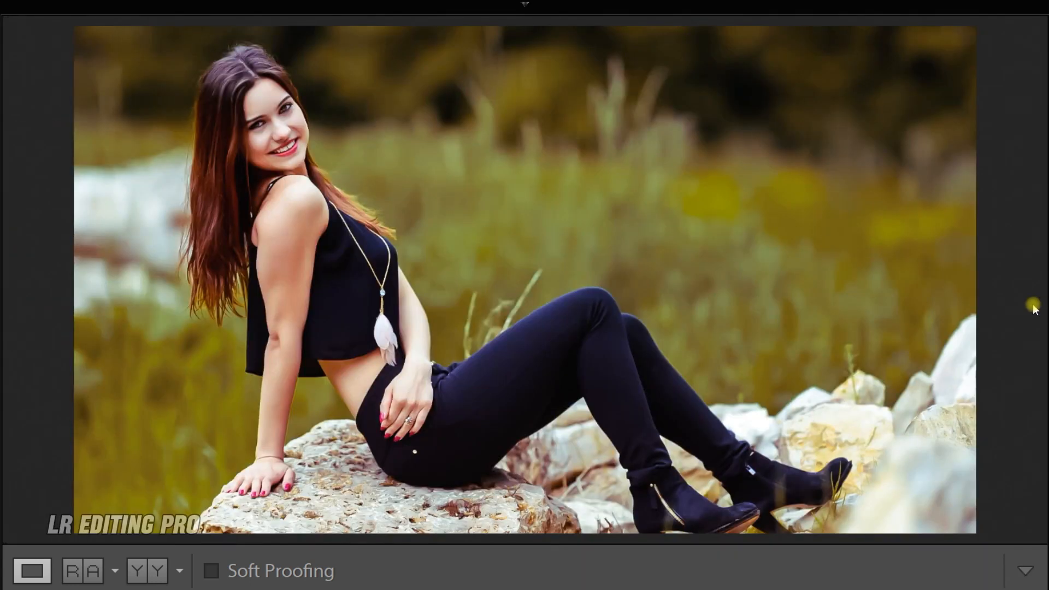
pyautogui.press('\\')
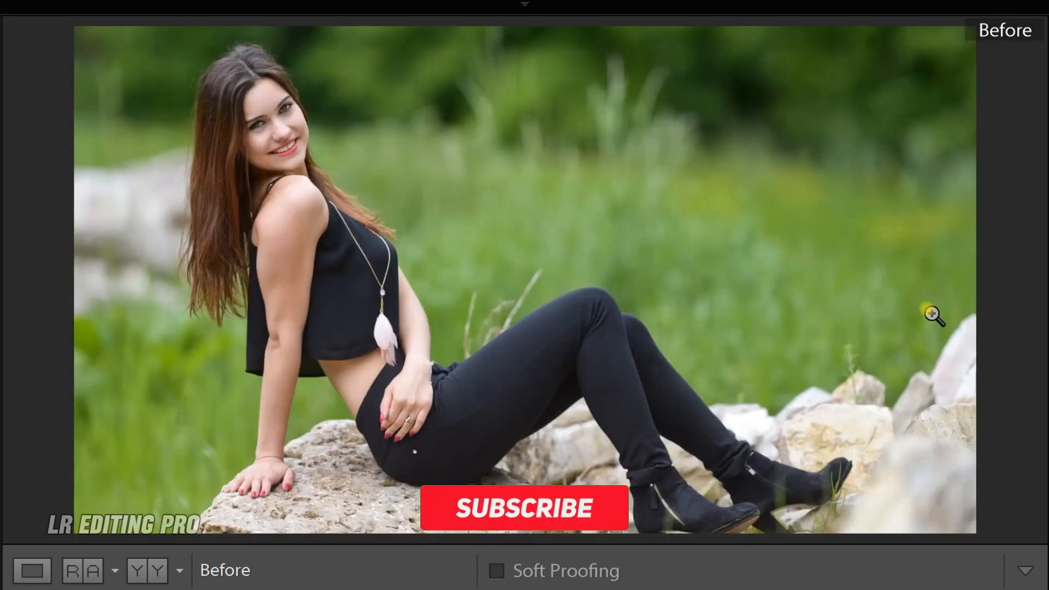
pyautogui.press('\\')
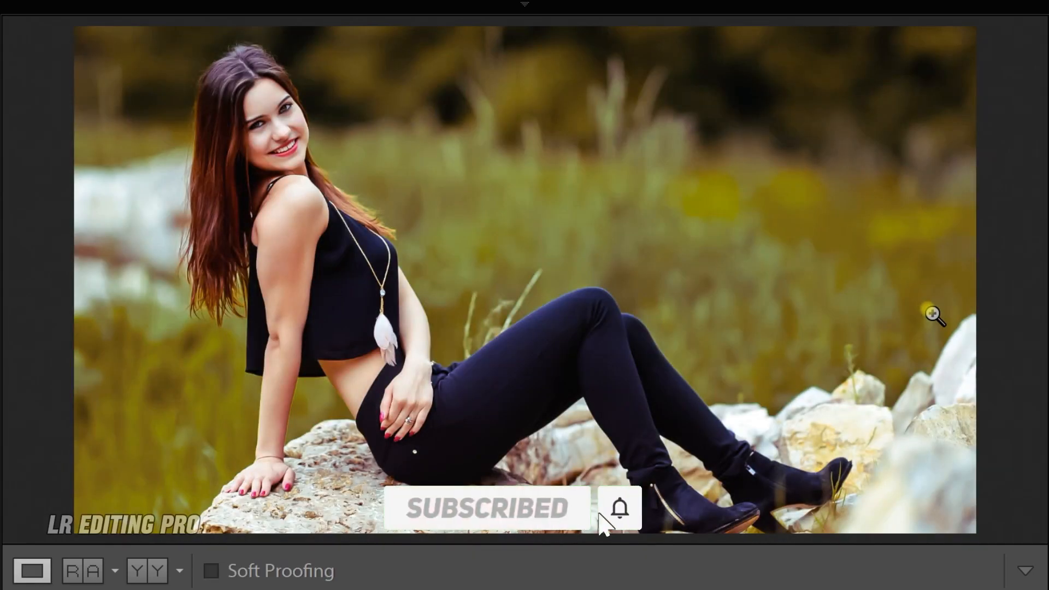
pyautogui.press('\\')
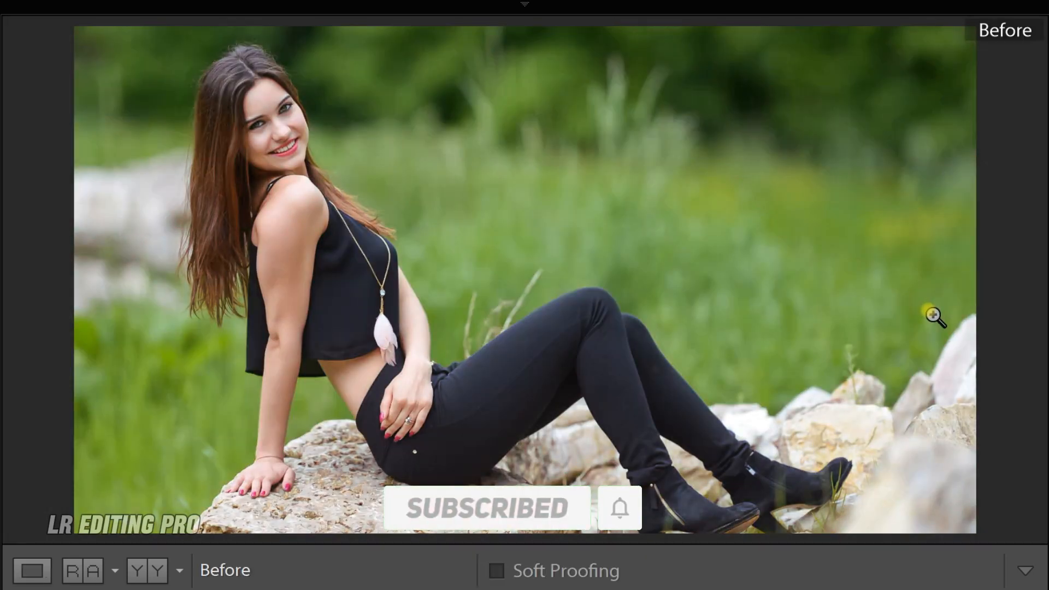
pyautogui.press('\\')
pyautogui.press('\\')
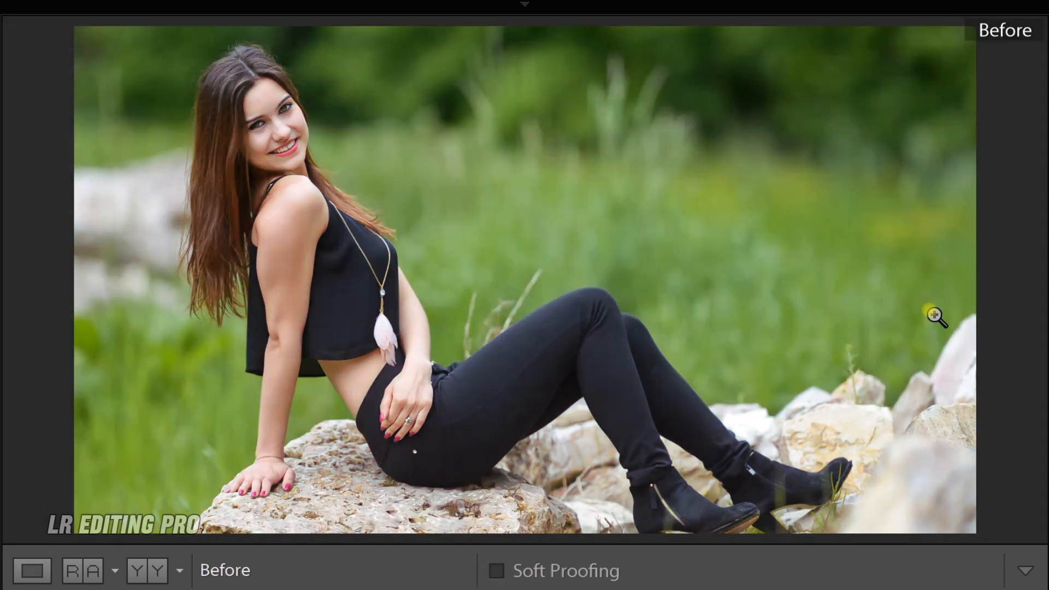
pyautogui.press('\\')
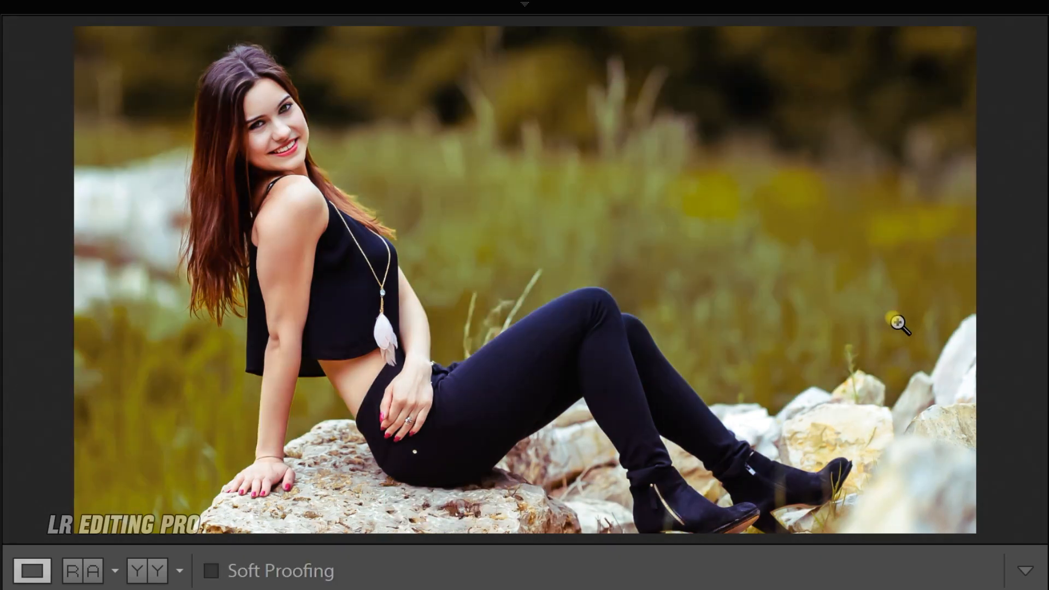